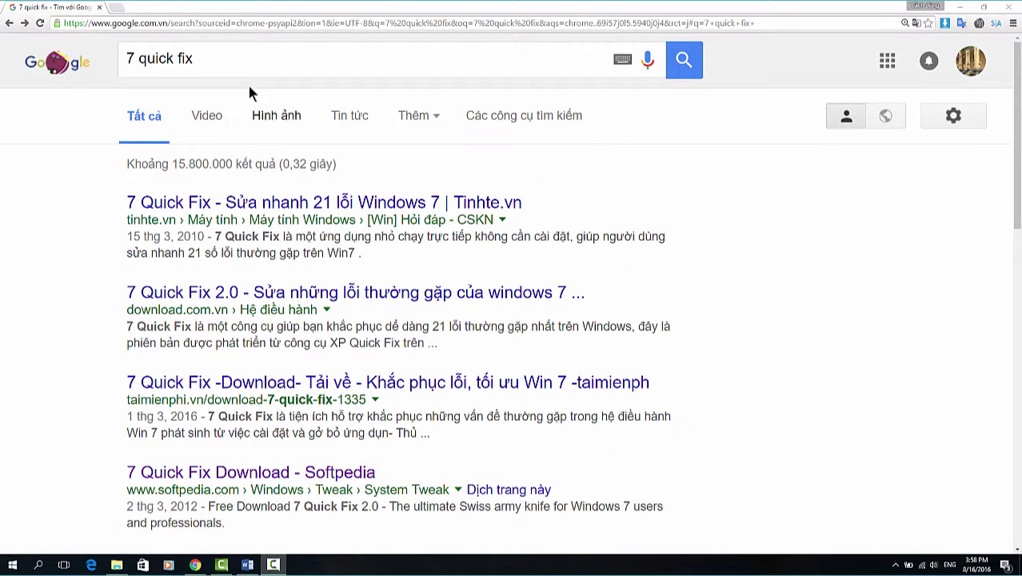
Step: Refine the Google search to '7 quick fix softpedia' and highlight the softpedia.com result
click(240, 63)
text(so)
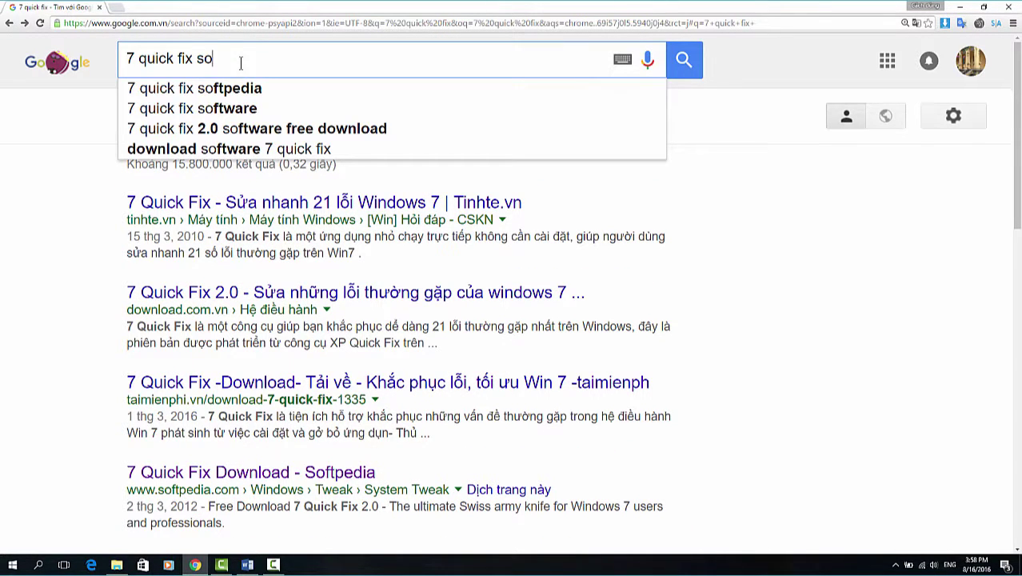
text(ftpe)
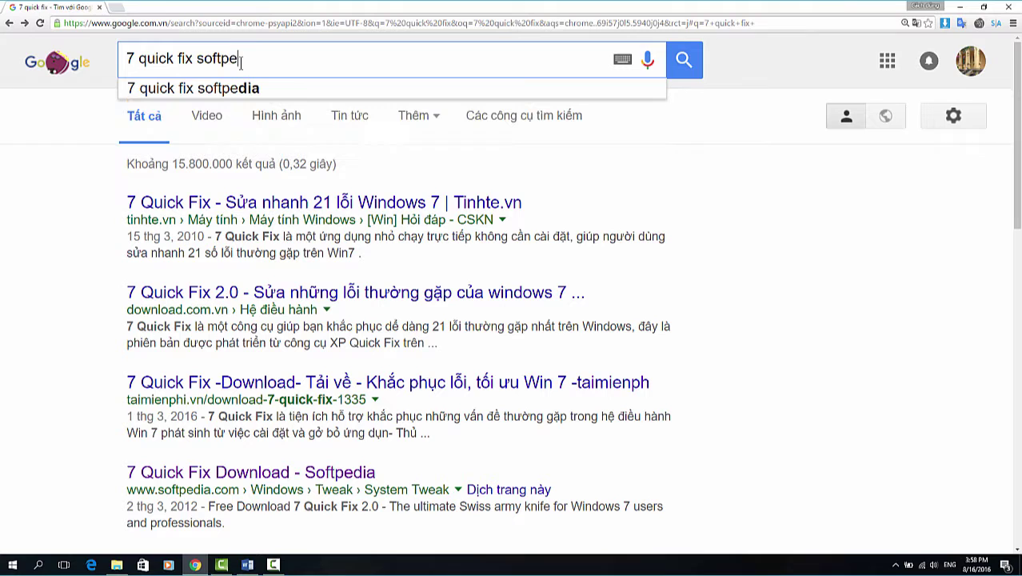
text(dia)
key(Return)
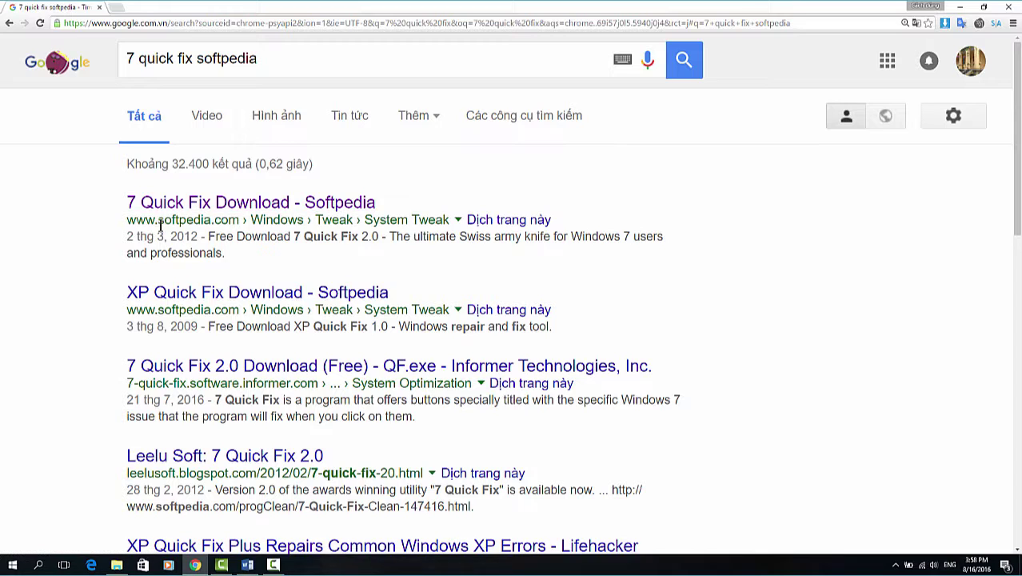
drag(160, 223, 215, 223)
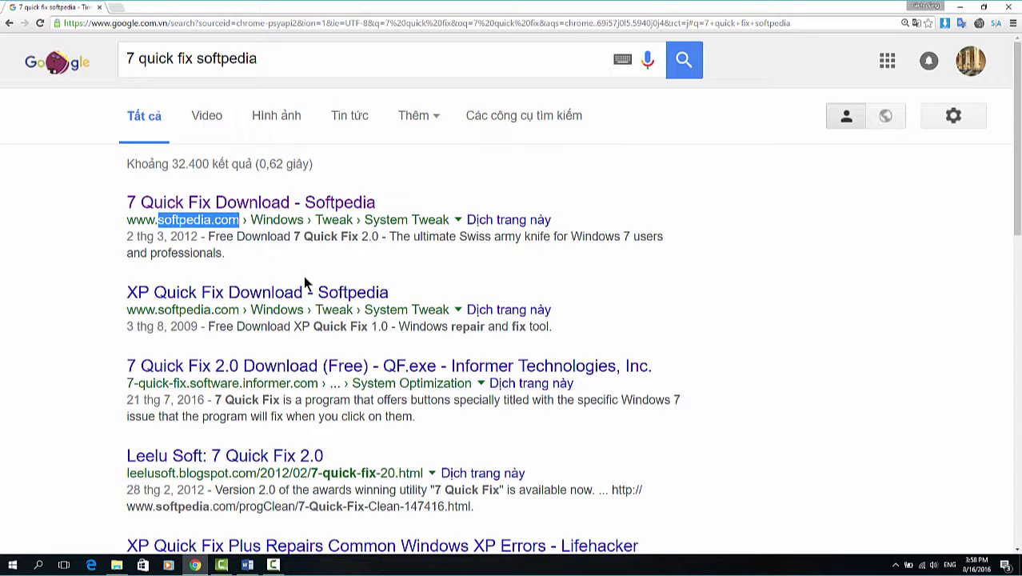
Step: Download the 7 Quick Fix installer from Softpedia's secure US mirror
click(336, 204)
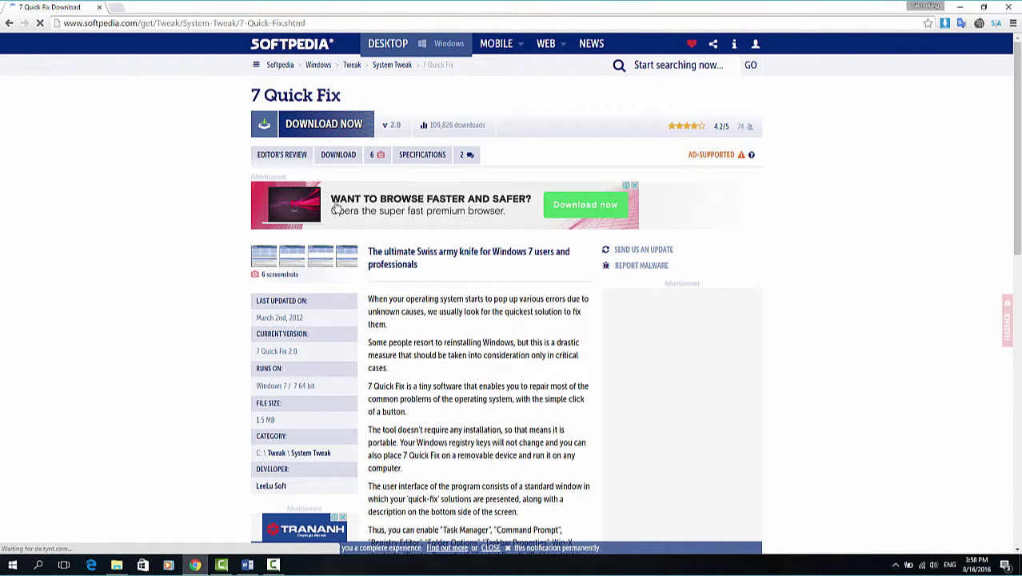
click(302, 128)
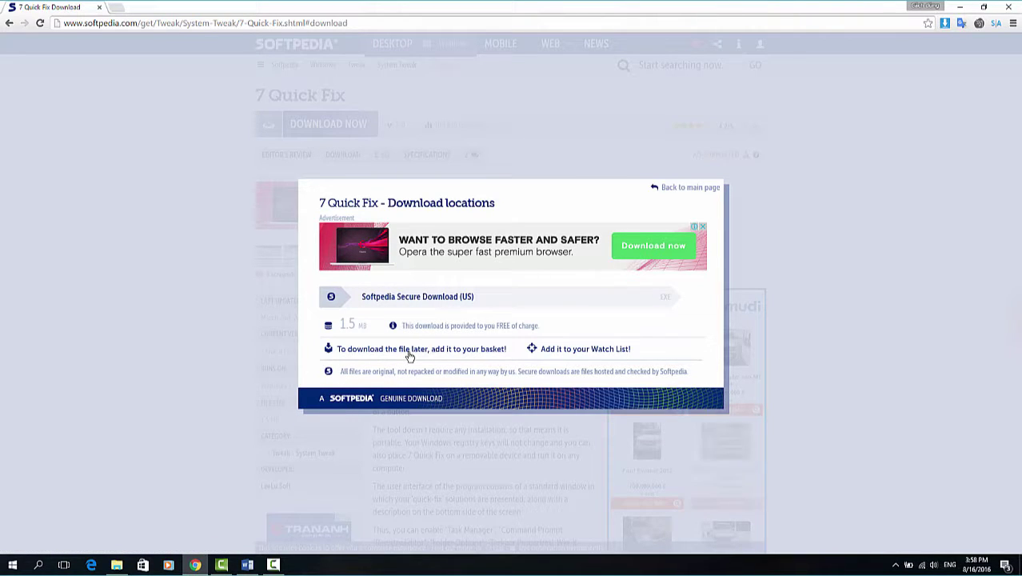
click(432, 299)
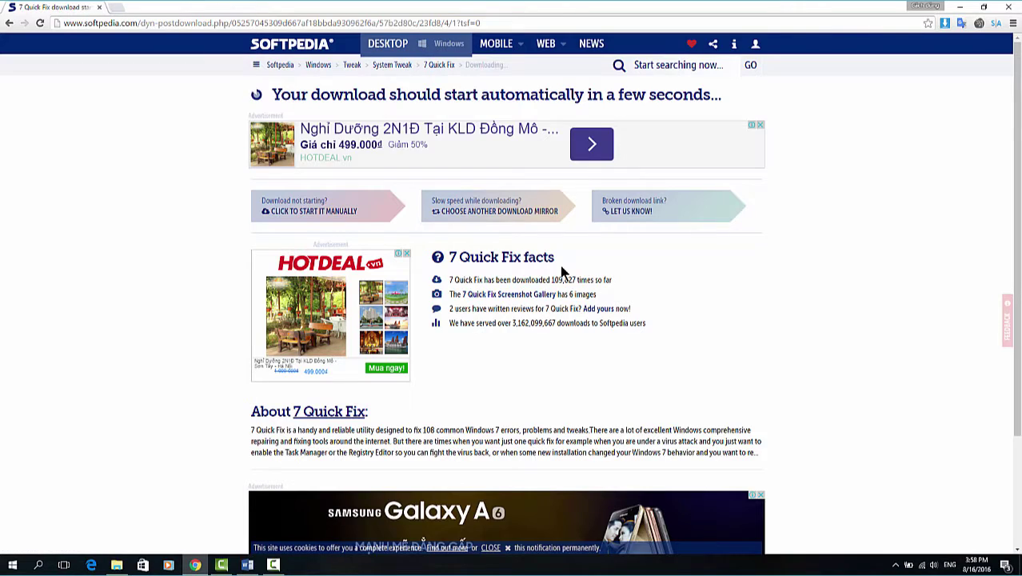
scroll(562, 272, down, 2)
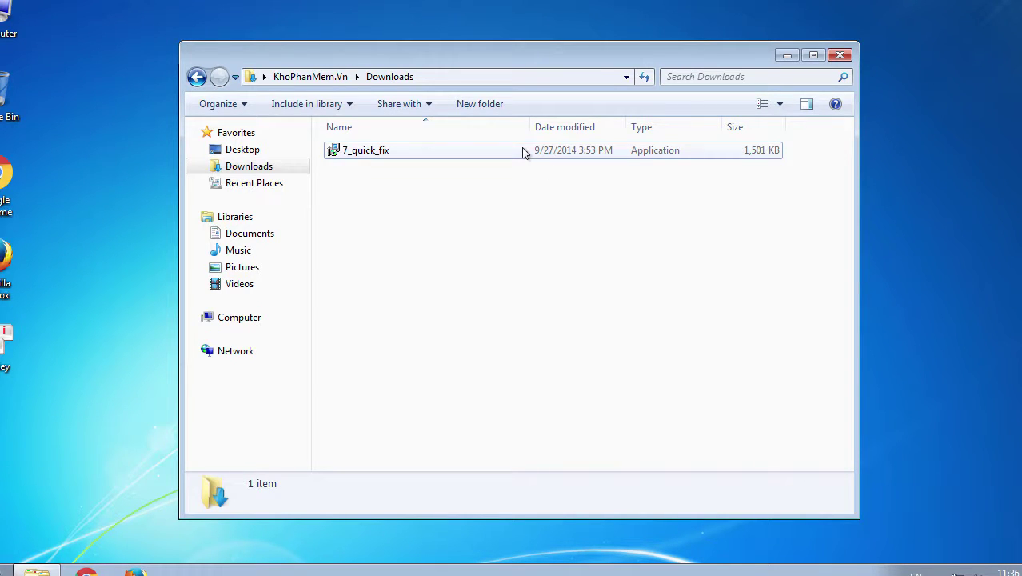
Step: Launch the 7_quick_fix installer with UAC approval and close the Downloads window
double_click(524, 152)
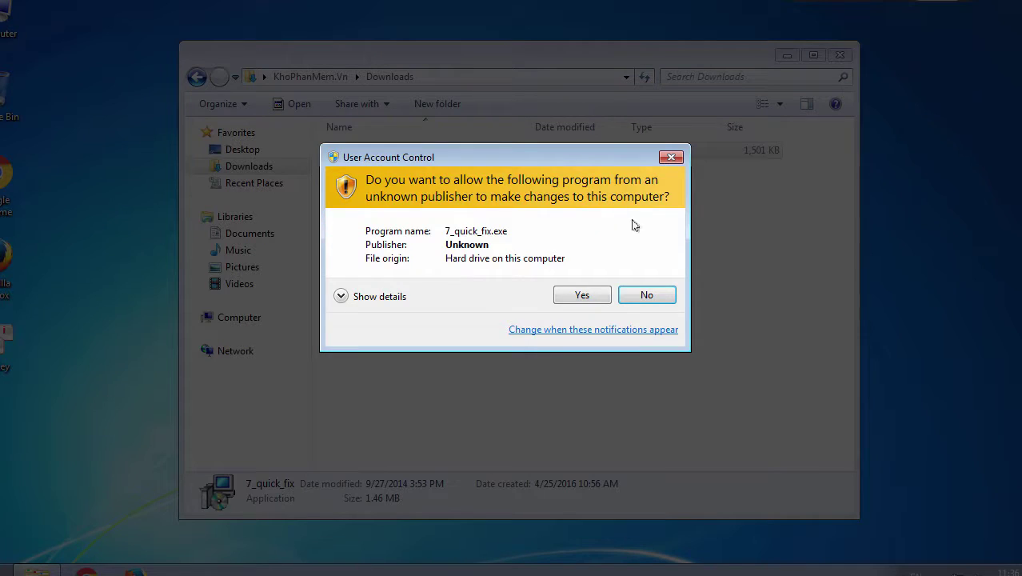
click(590, 297)
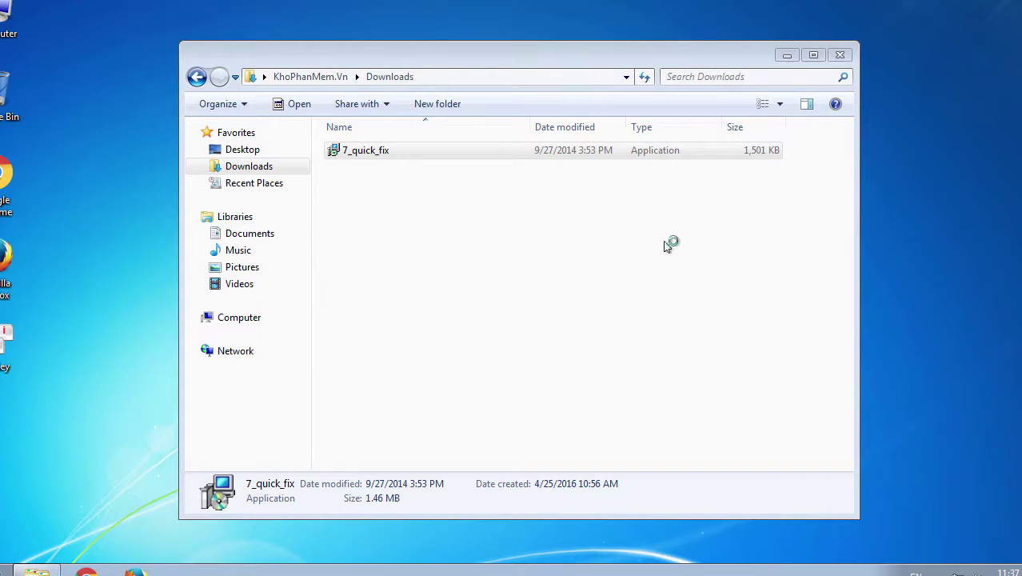
click(840, 54)
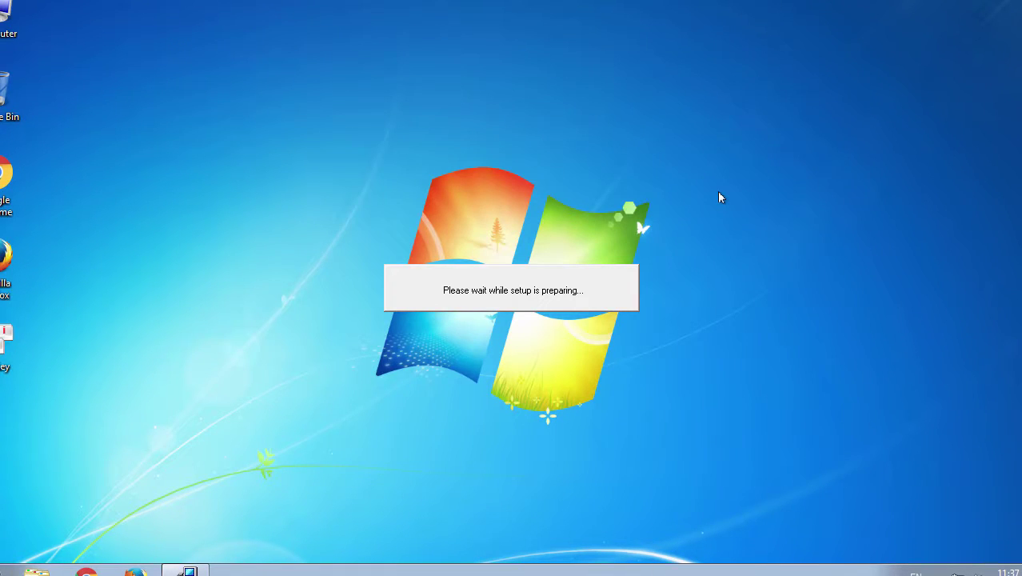
Step: Accept the license agreement and decline the Fresh Outlook offer
click(603, 406)
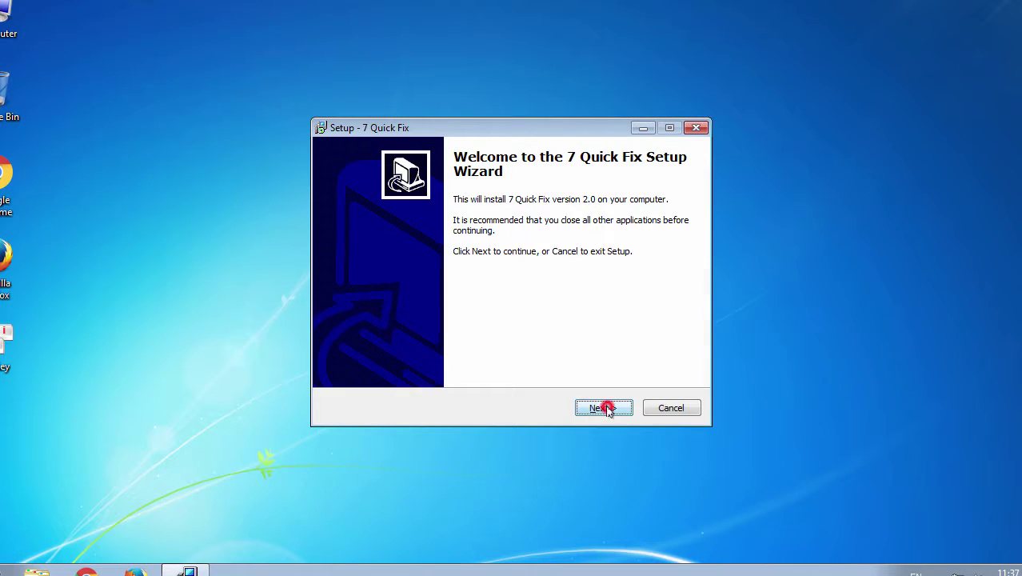
click(439, 361)
click(627, 407)
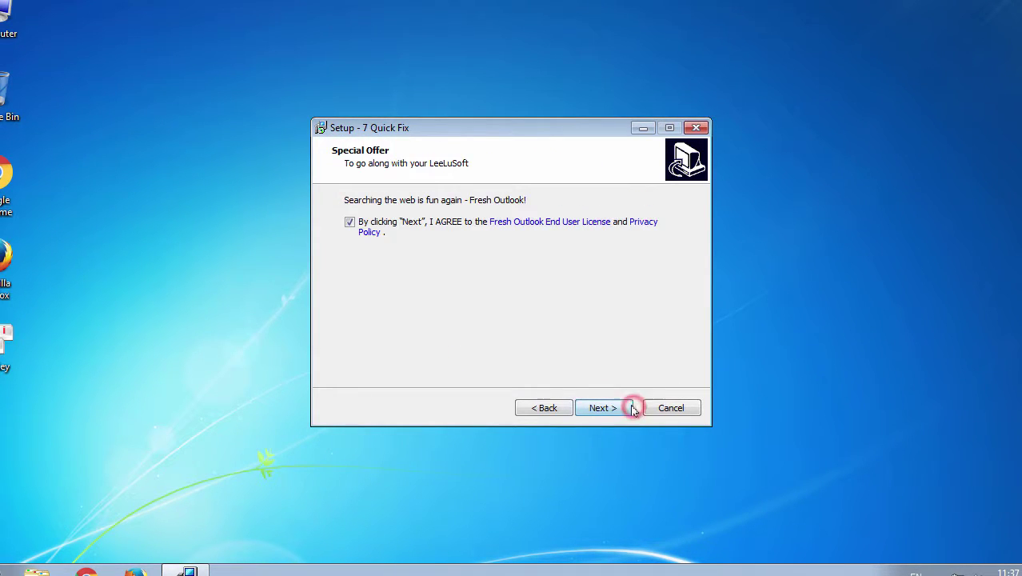
click(351, 225)
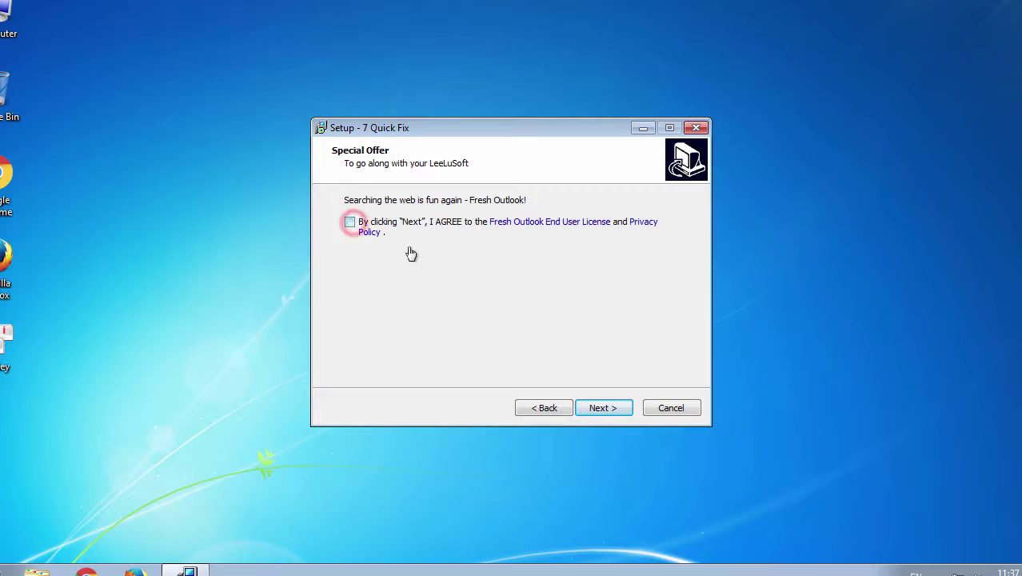
click(631, 410)
Step: Keep the default install and Start Menu folders, add a desktop icon, and install
click(603, 408)
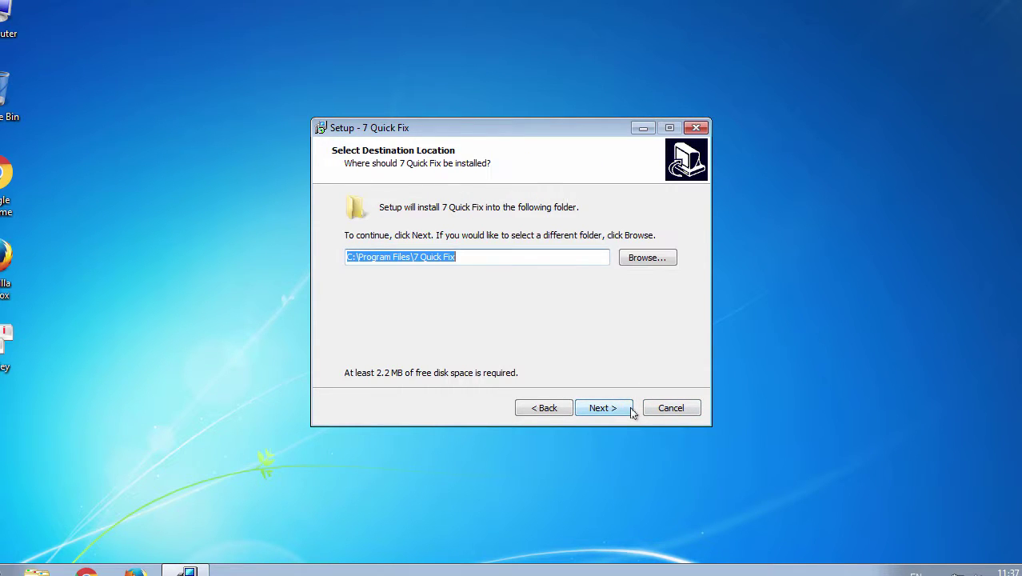
click(603, 407)
click(631, 409)
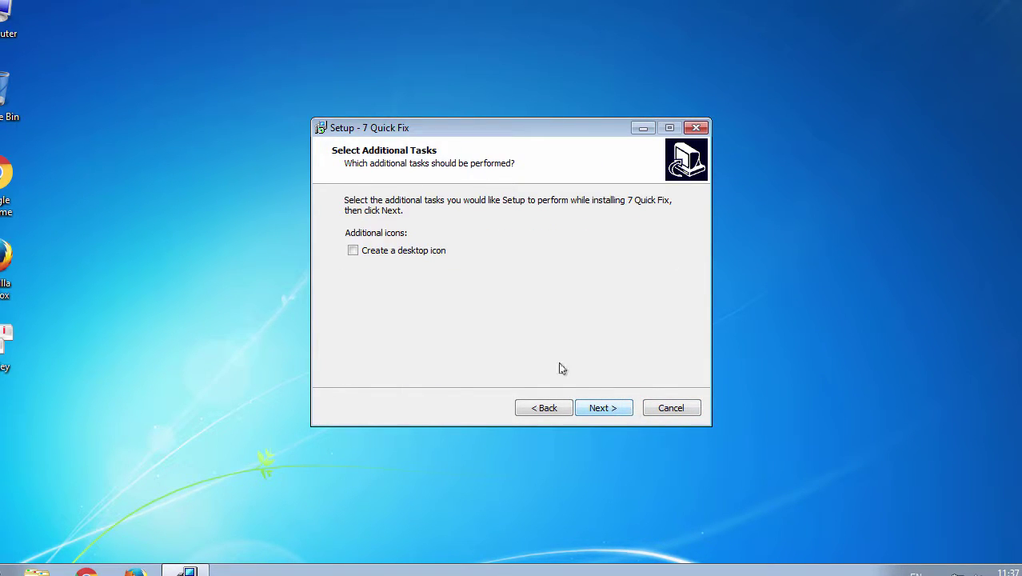
click(403, 253)
click(630, 407)
click(628, 407)
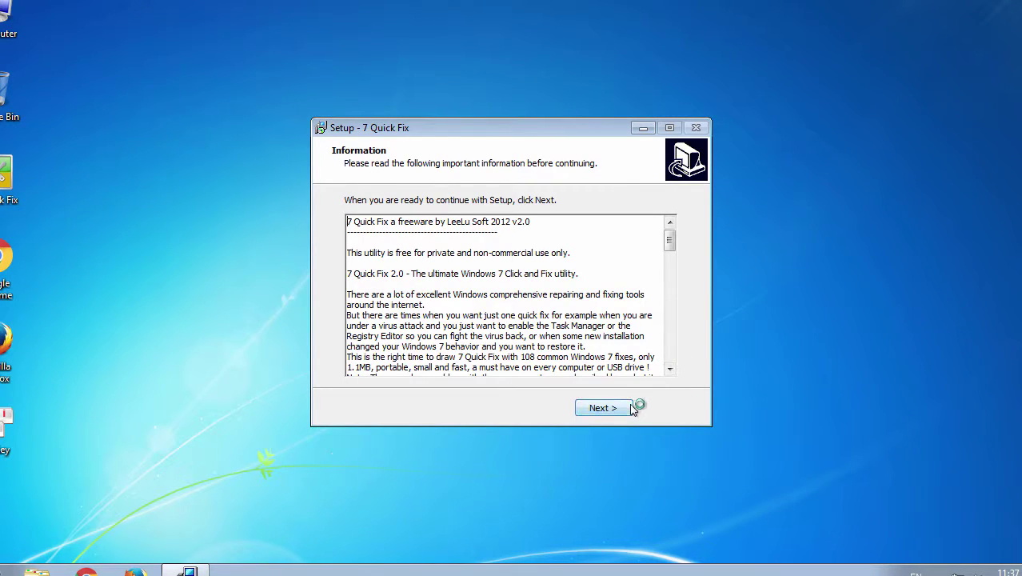
Step: Finish setup without launching 7 Quick Fix
click(628, 408)
click(524, 255)
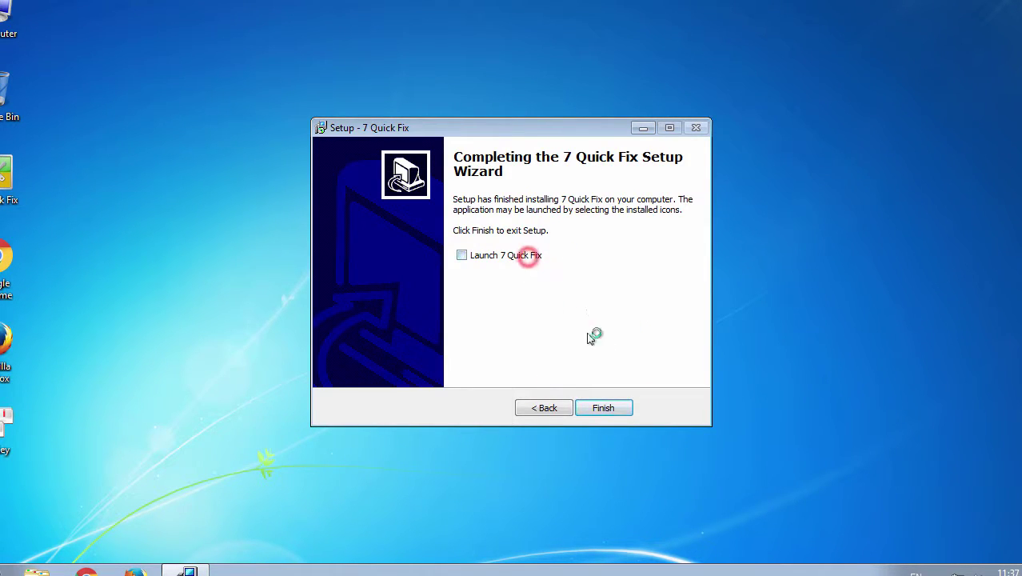
click(615, 408)
Step: Refresh the desktop, then run the 7 Quick Fix shortcut as administrator, approving UAC
right_click(748, 161)
click(780, 208)
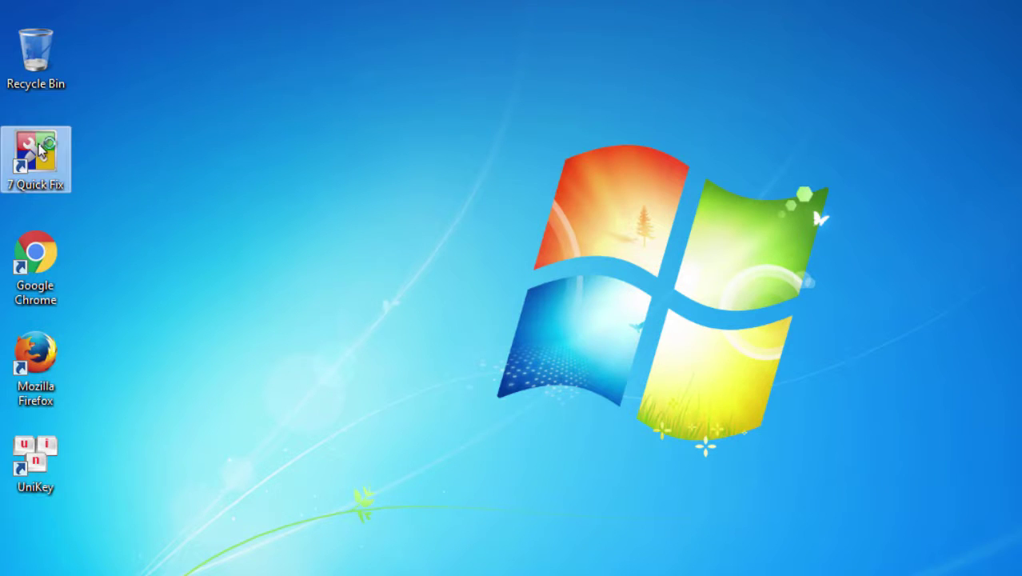
right_click(40, 151)
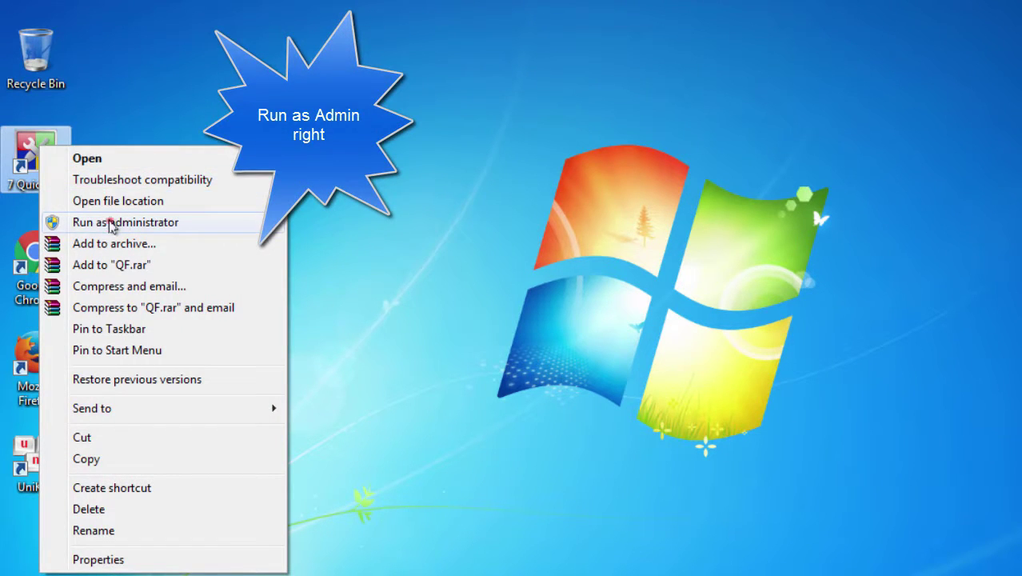
click(111, 224)
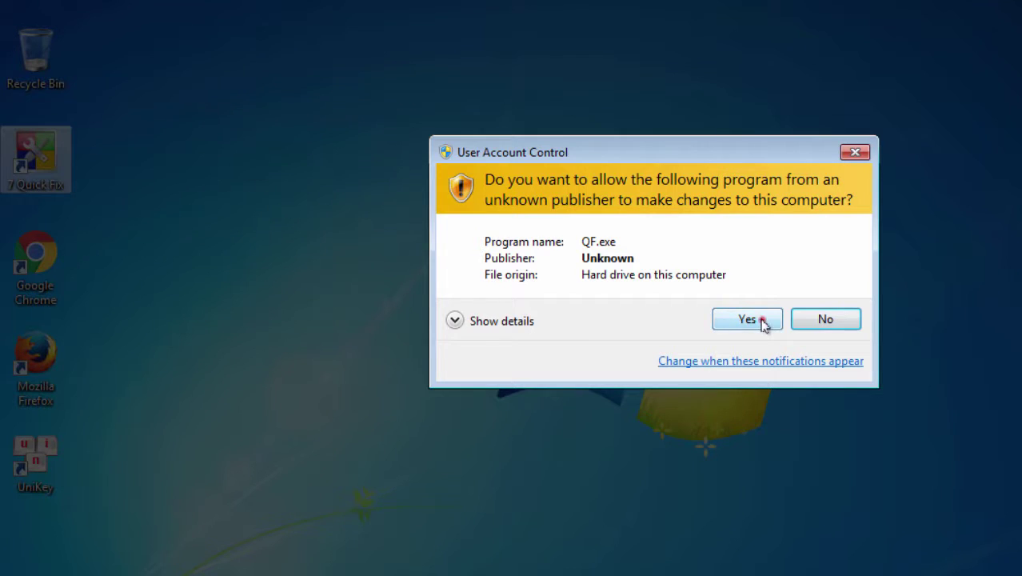
click(746, 319)
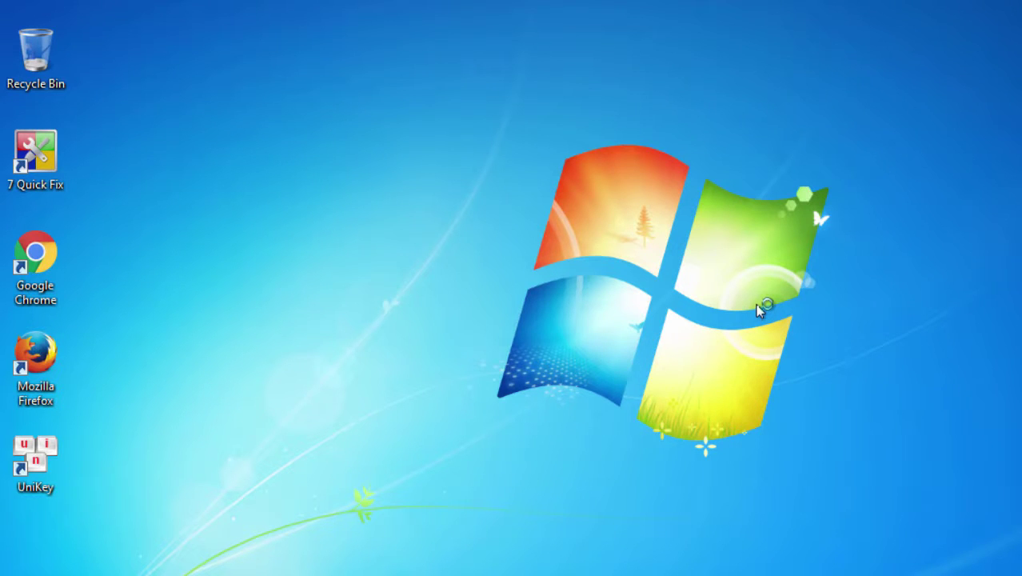
Step: Dismiss the startup tip and tick 'Run this program as an administrator' in the shortcut's Compatibility settings
click(809, 387)
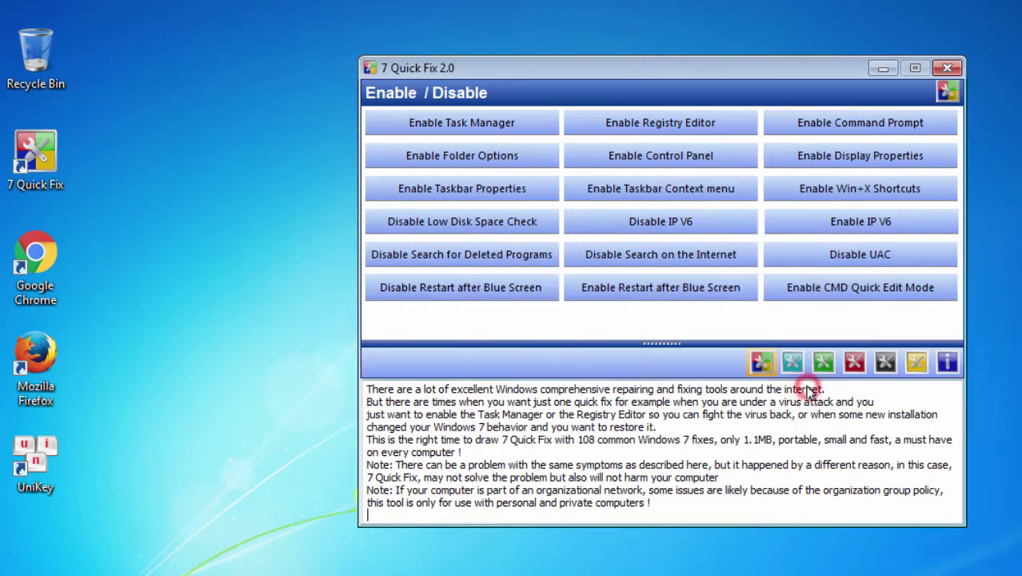
right_click(27, 153)
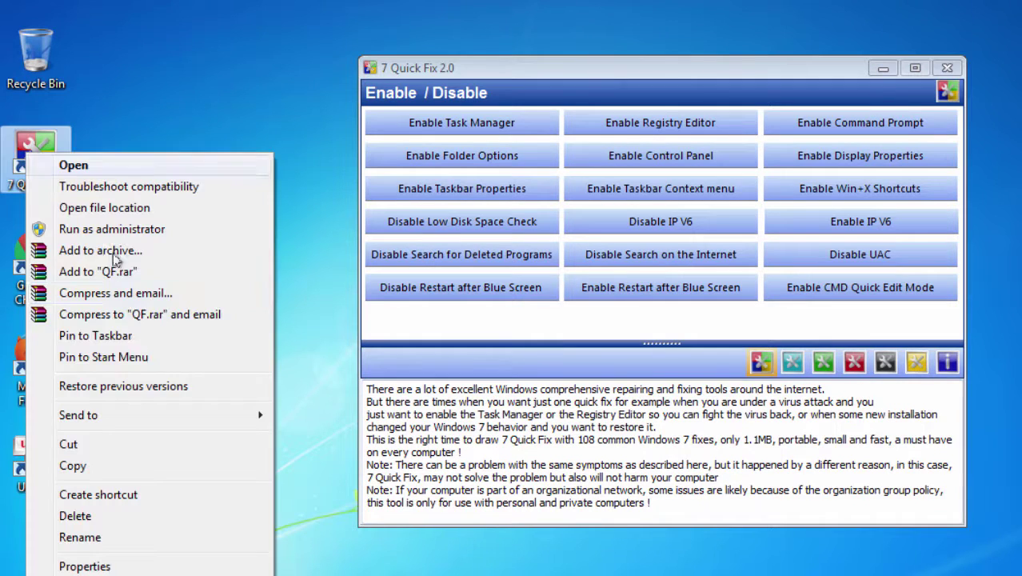
click(94, 563)
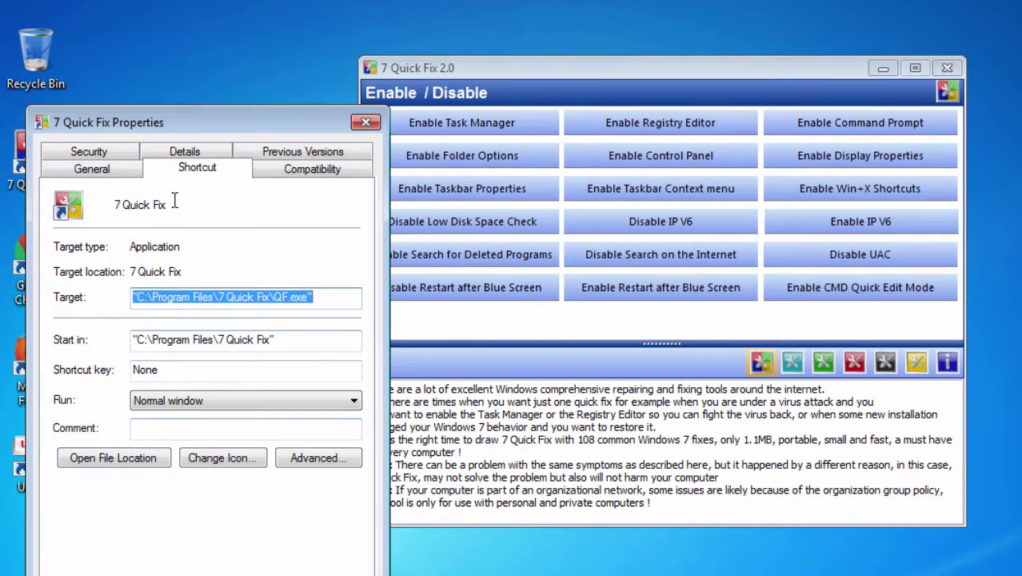
click(293, 167)
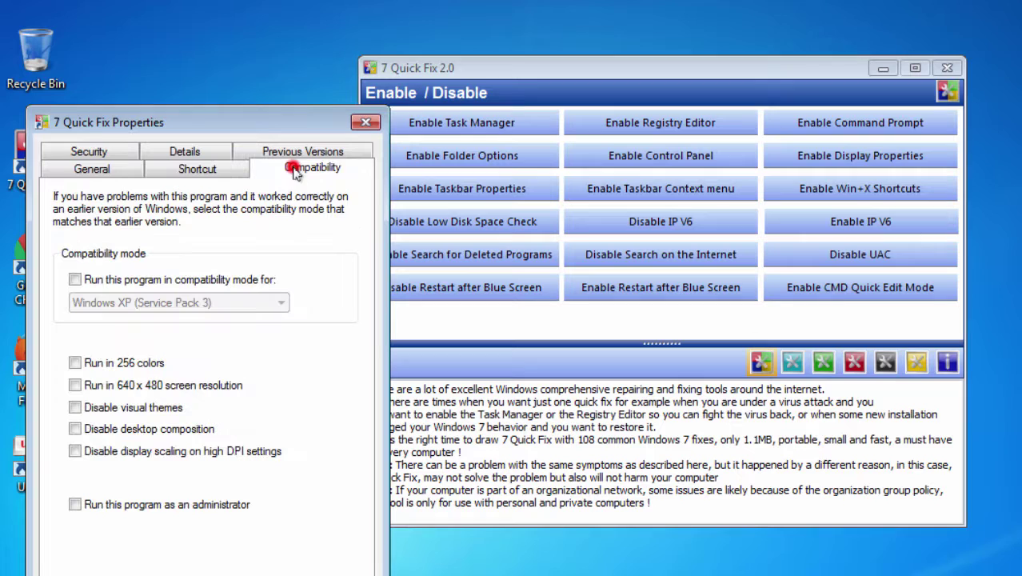
click(120, 502)
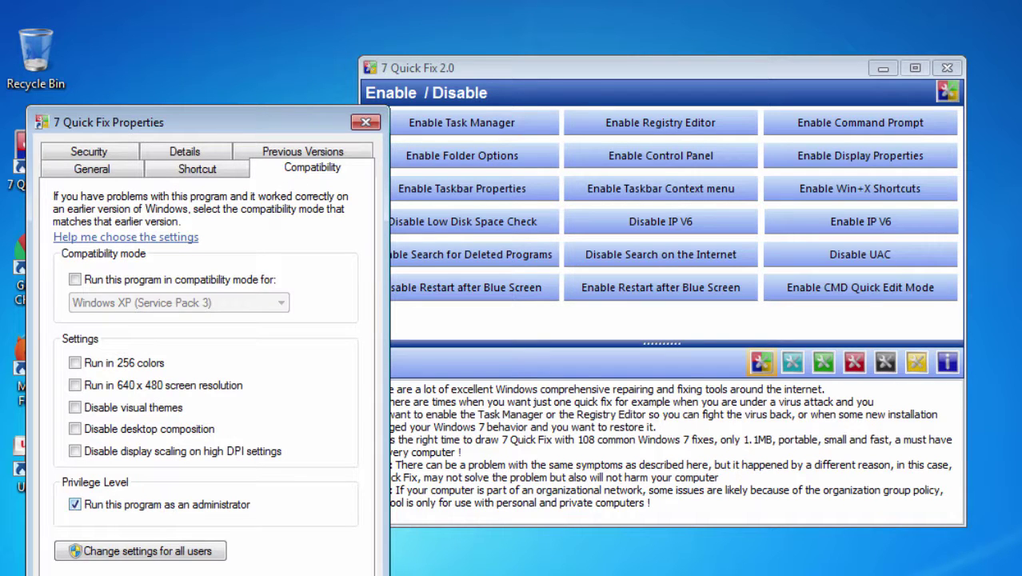
key(Return)
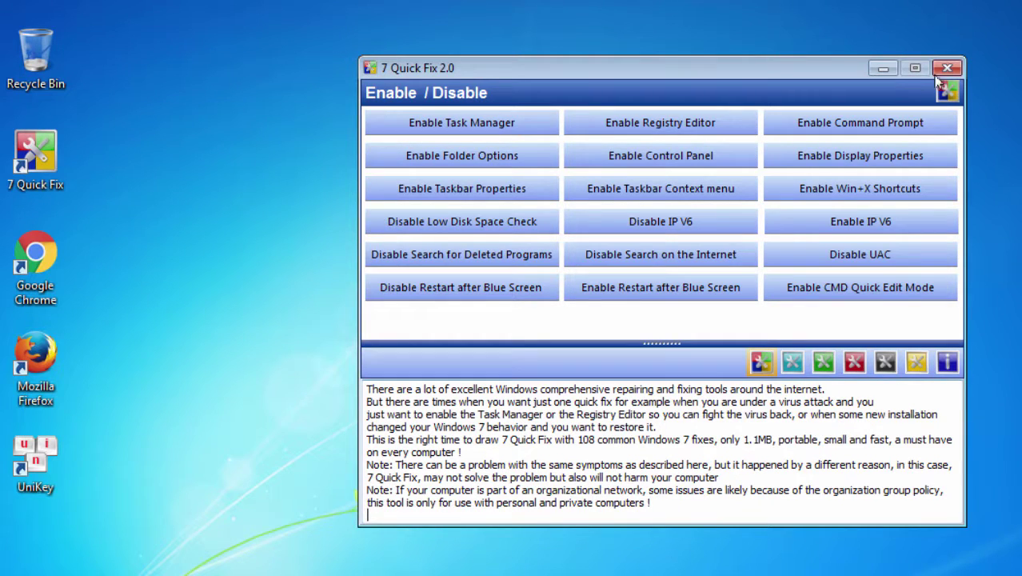
Step: Relaunch 7 Quick Fix from its desktop shortcut with UAC approval and close the startup tip
click(945, 69)
double_click(36, 152)
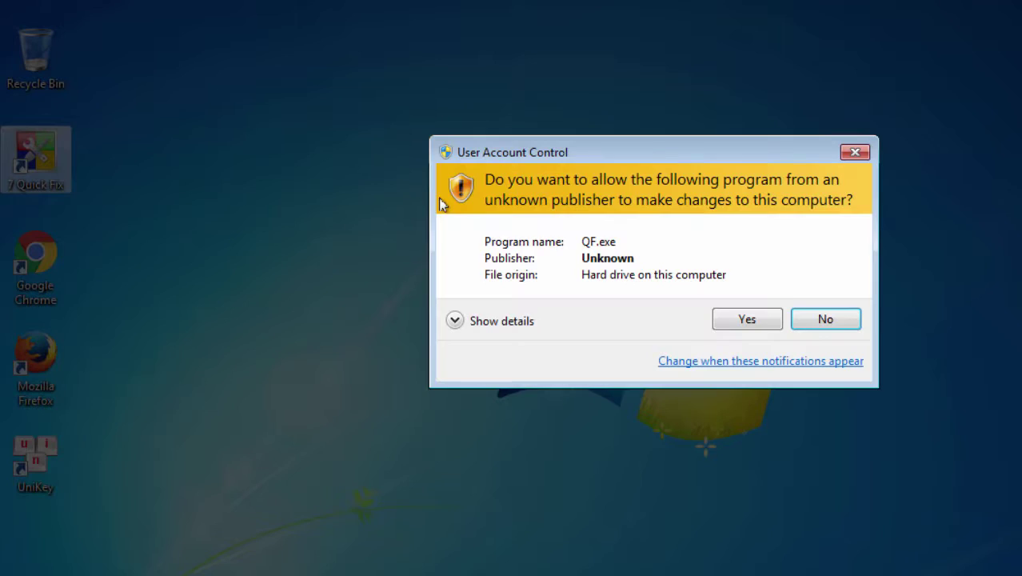
click(761, 324)
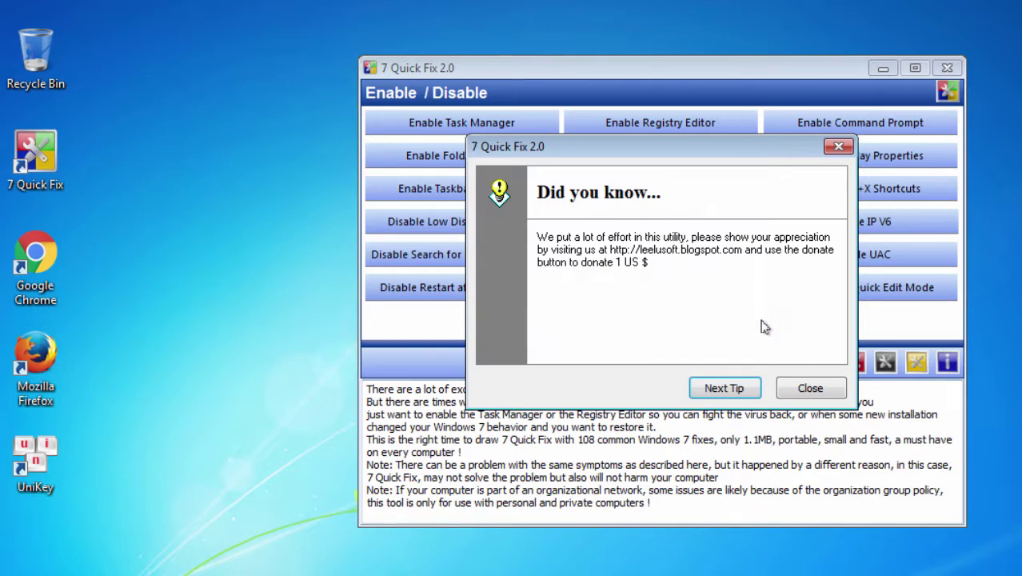
click(809, 388)
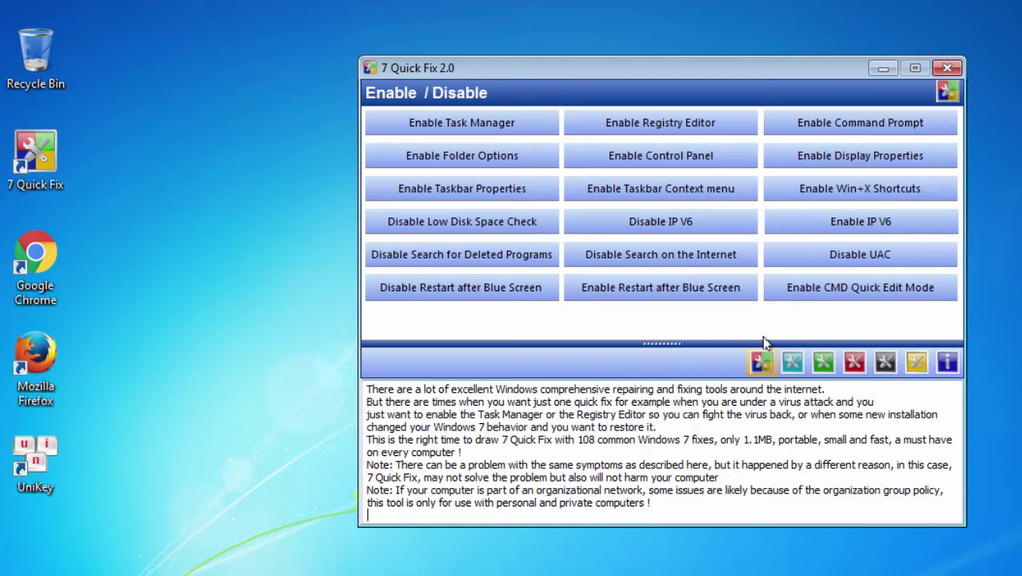
Step: View Restore Missing Stuff, then apply the Slow Shutdown fix from the Performance fixes
click(793, 365)
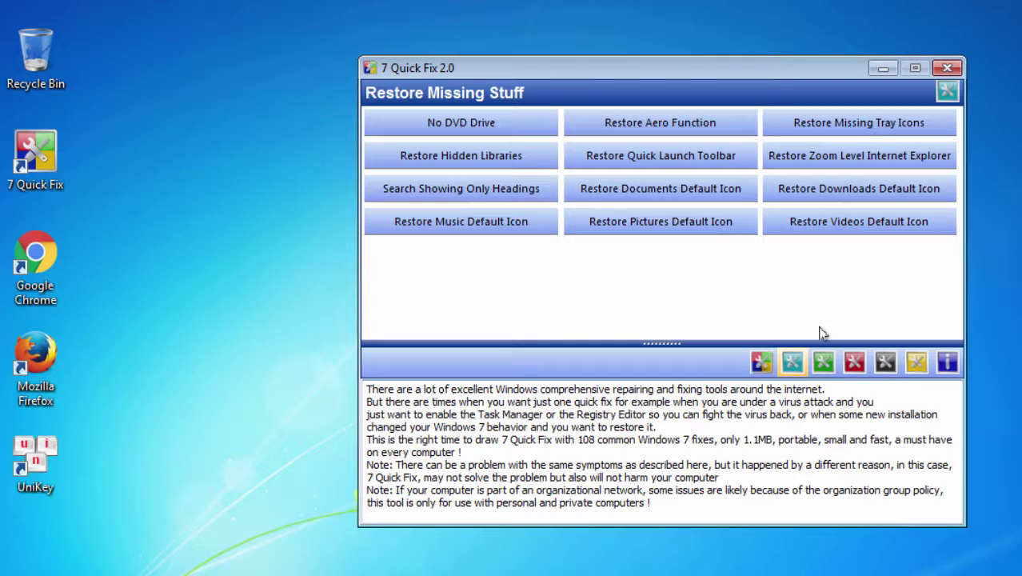
click(824, 364)
mouse_move(471, 127)
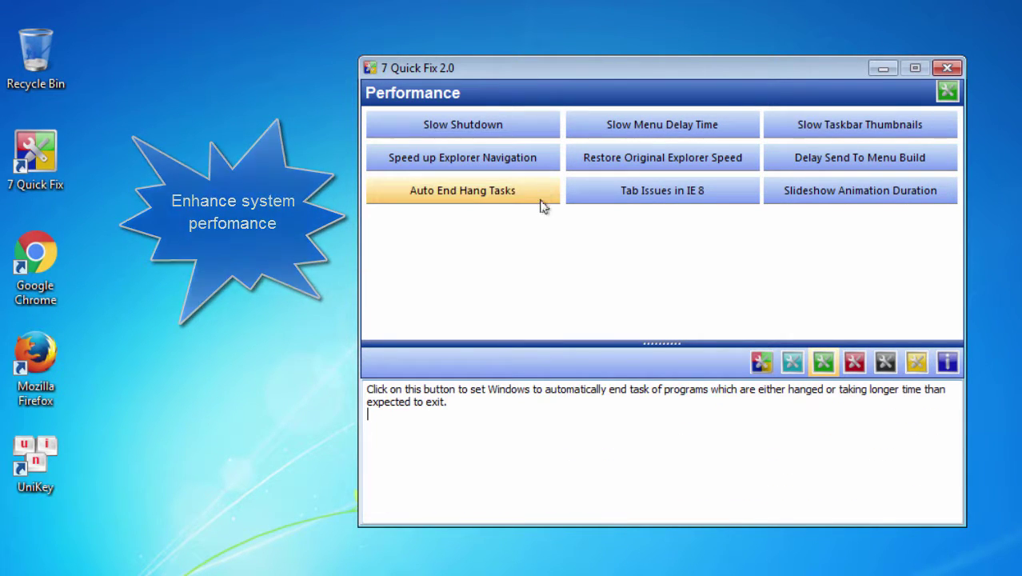
click(535, 127)
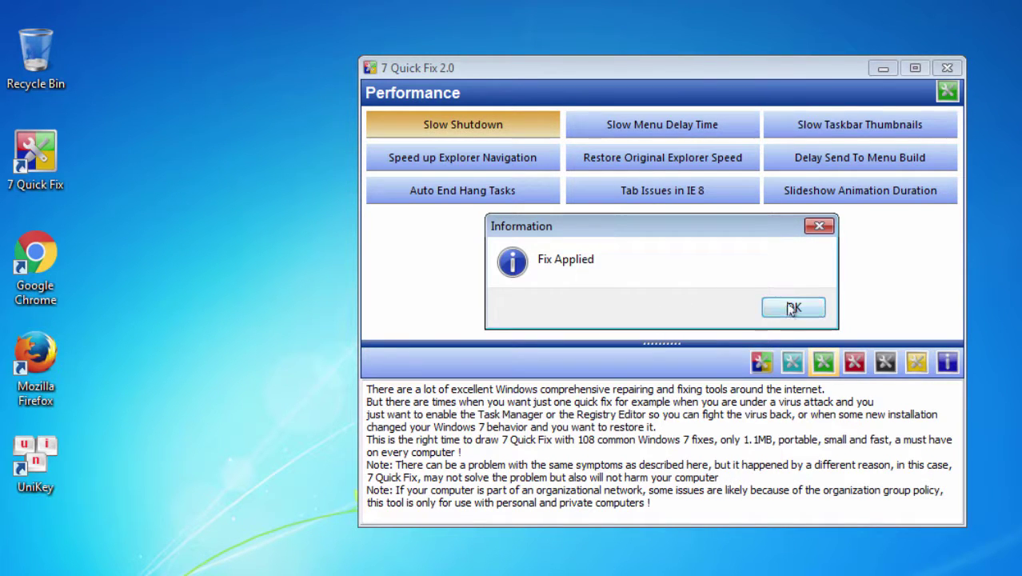
click(790, 308)
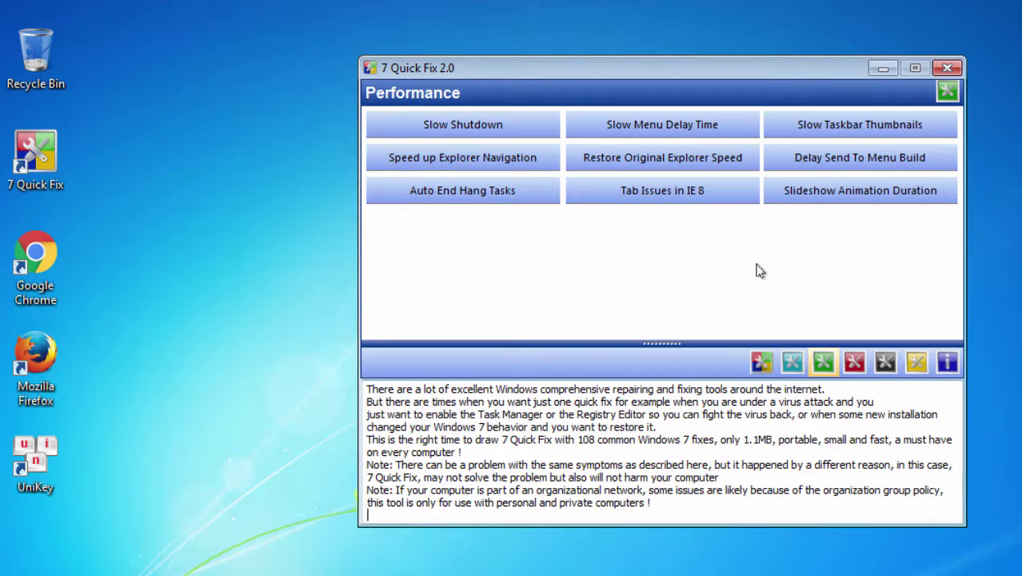
Step: View Errors and Crashes, then apply the Add "Command Prompt Here" tweak from Tweaks
click(854, 363)
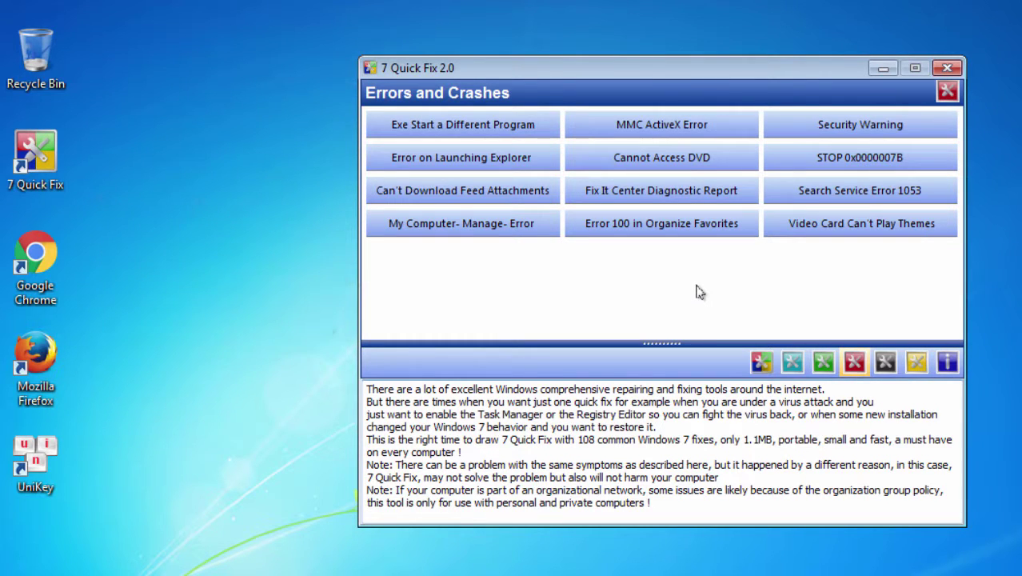
click(885, 363)
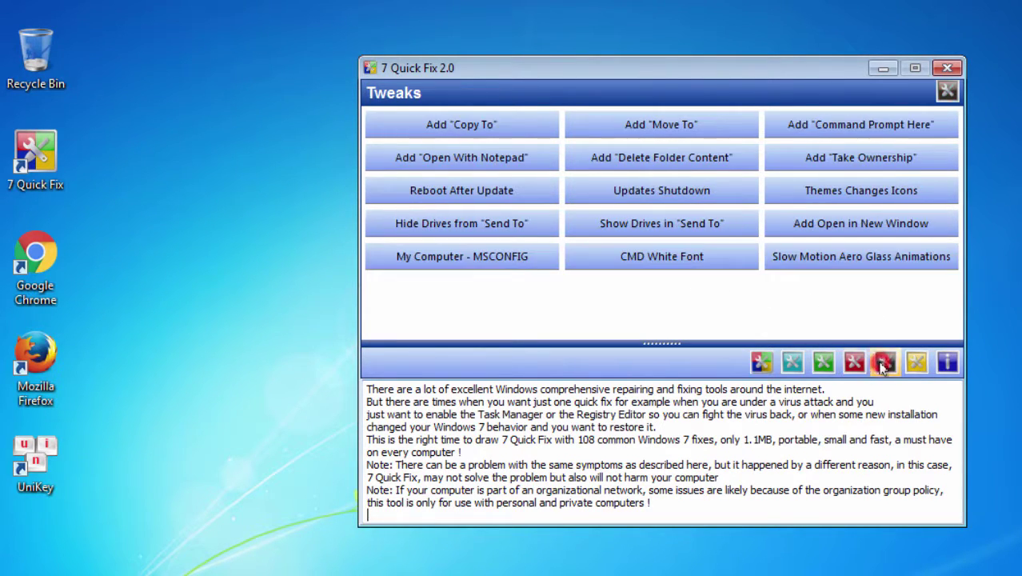
click(865, 125)
click(795, 311)
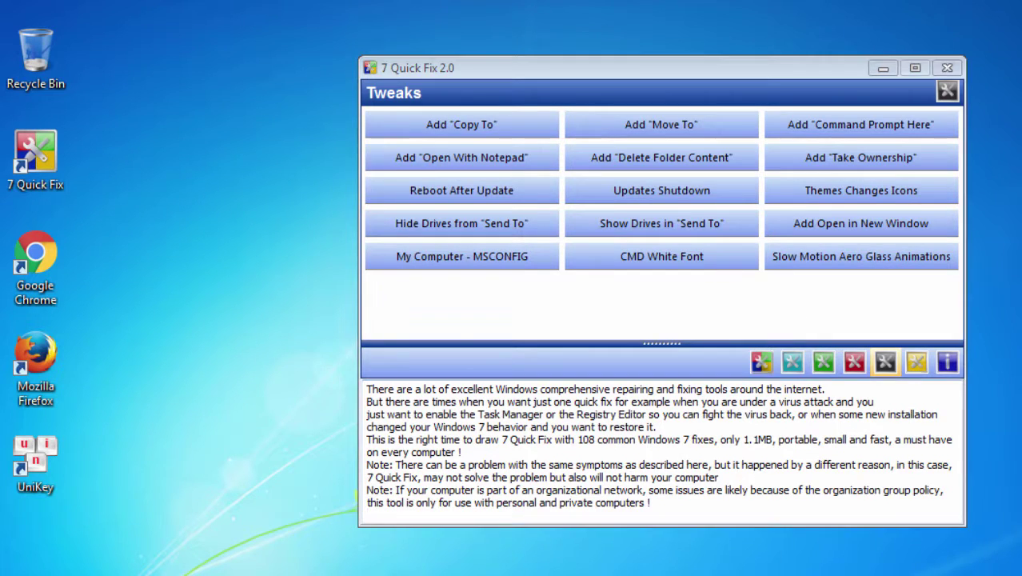
key(super+e)
click(351, 145)
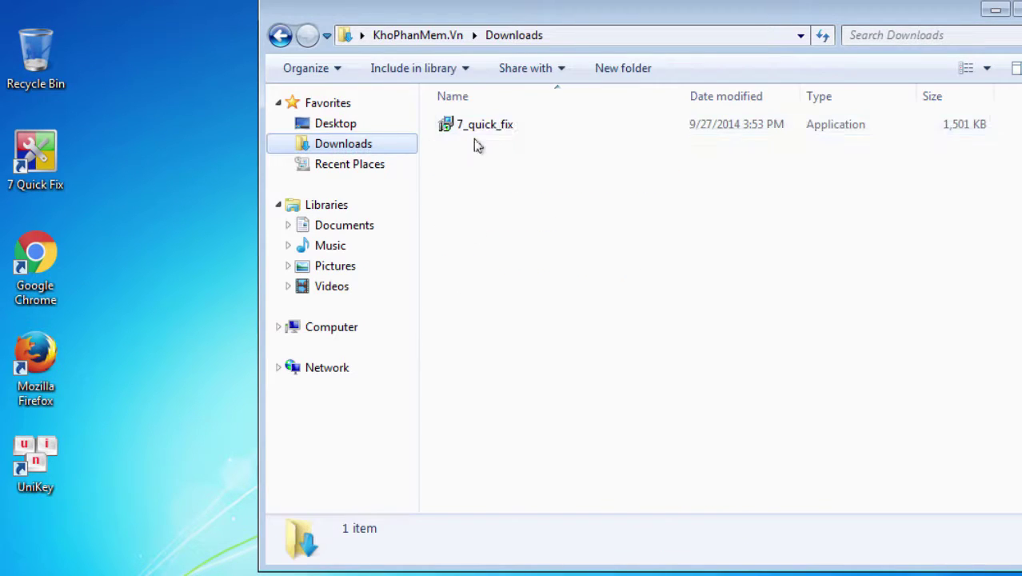
right_click(510, 171)
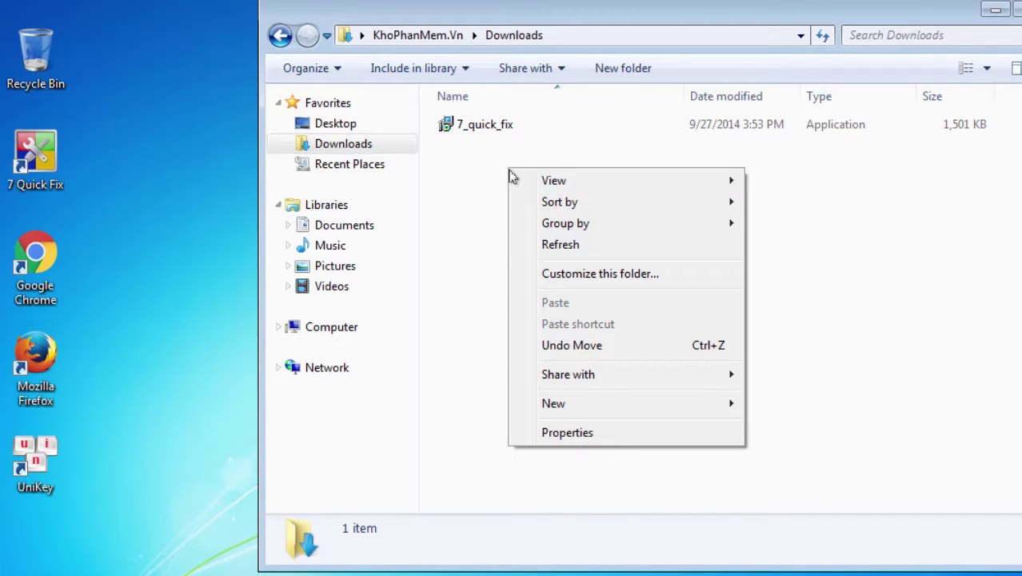
click(356, 147)
right_click(356, 147)
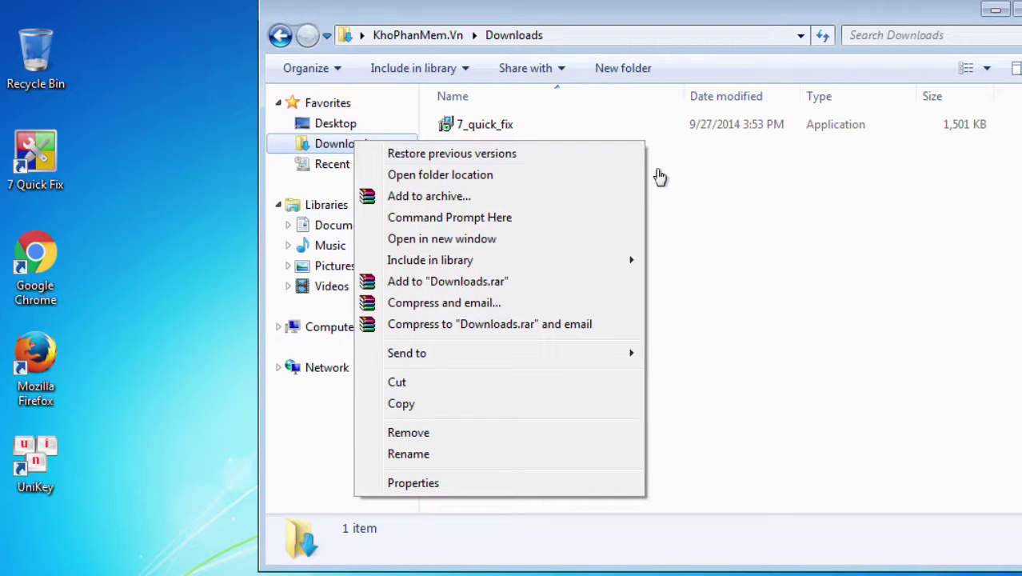
click(485, 218)
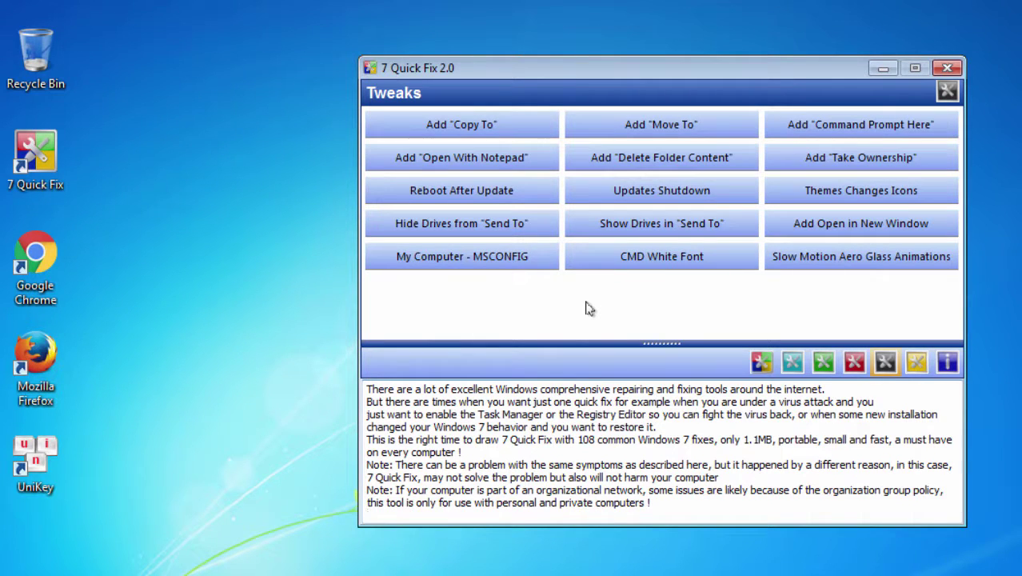
Step: Apply My Computer - MSCONFIG, then test it from Computer's context menu and close System Configuration
click(498, 258)
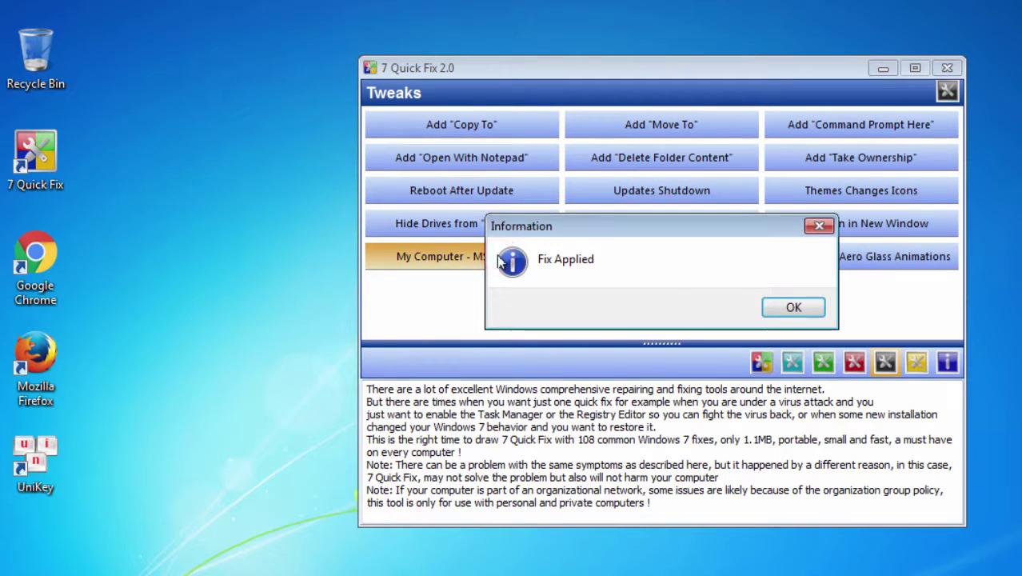
click(793, 307)
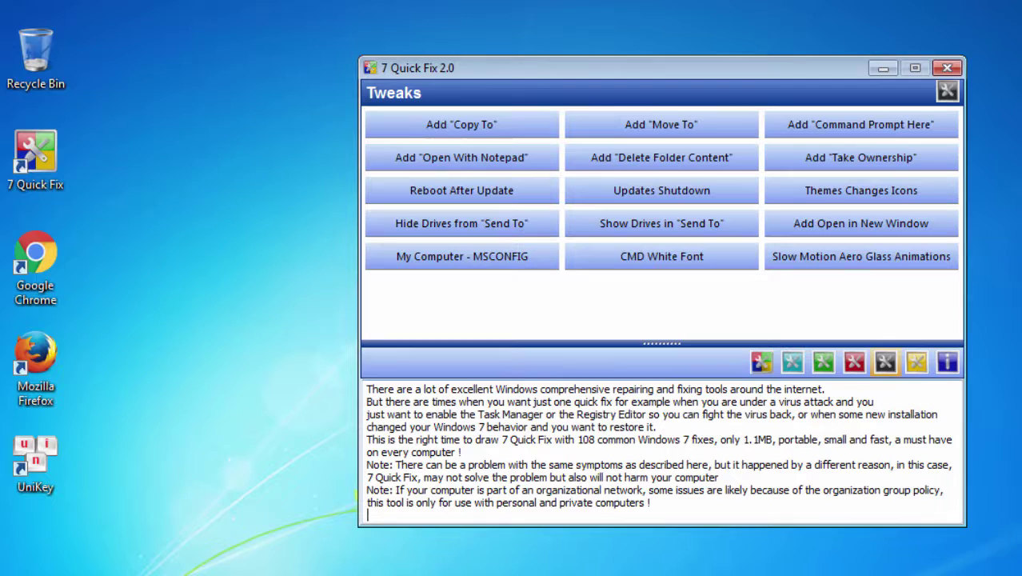
right_click(33, 1)
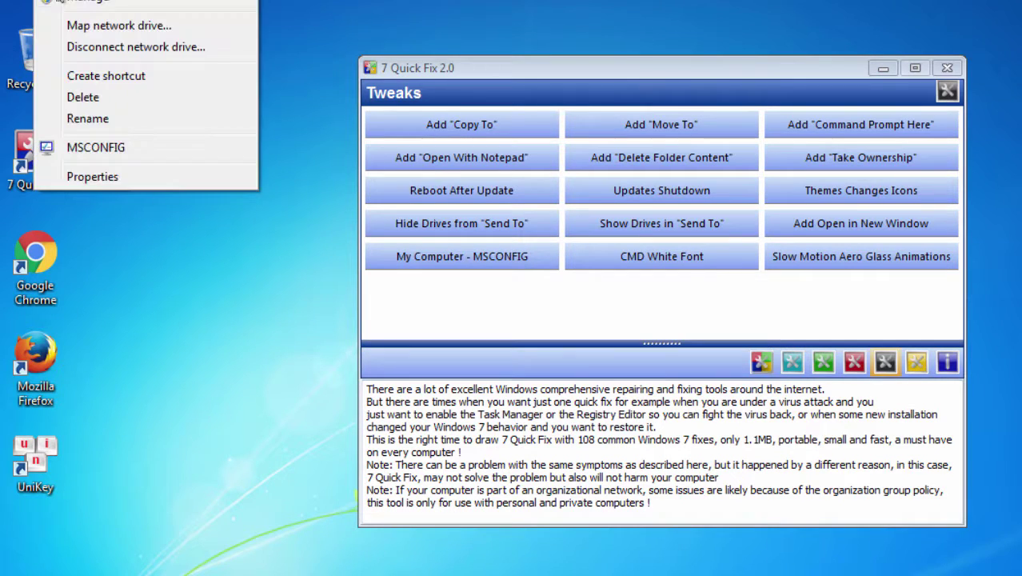
click(147, 149)
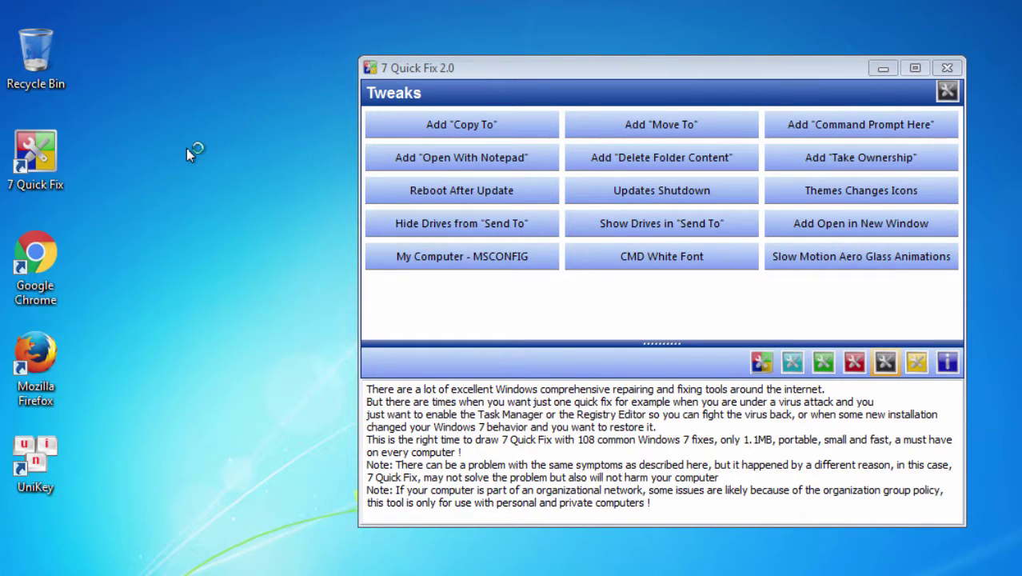
click(922, 98)
Step: Restore the default WAV files association, check the About page, then return to the Enable / Disable fixes
click(916, 363)
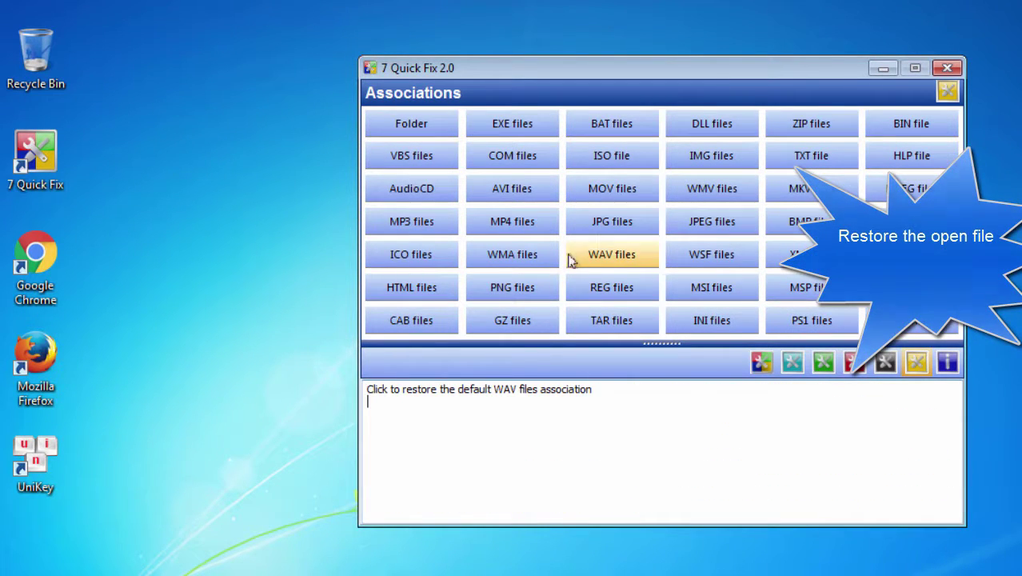
click(636, 265)
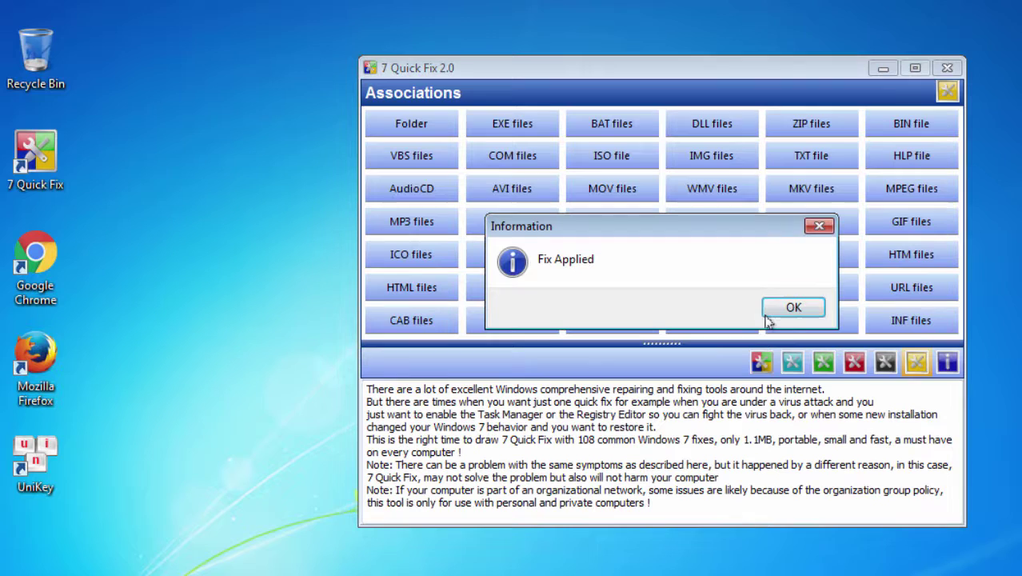
click(794, 309)
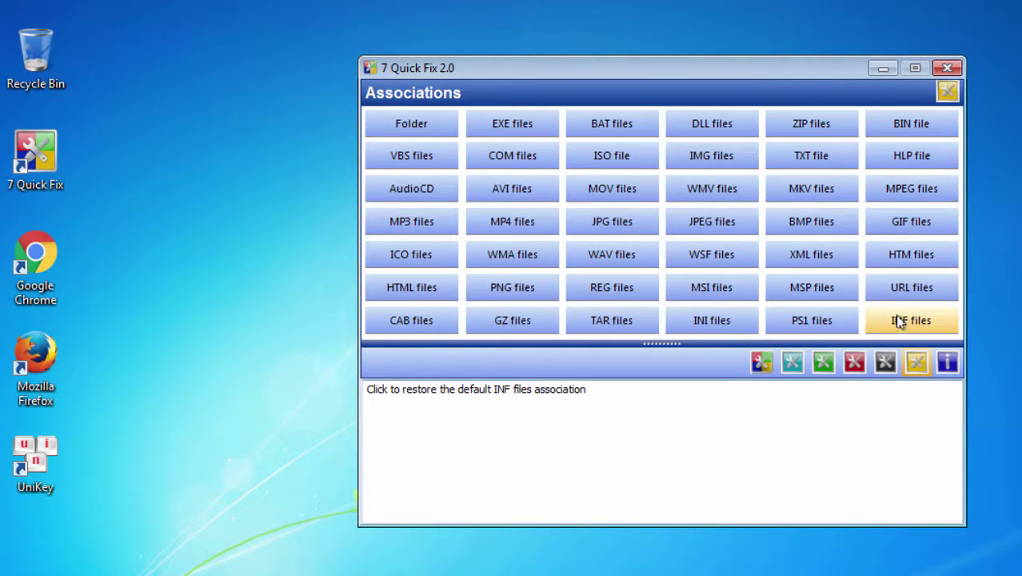
click(947, 364)
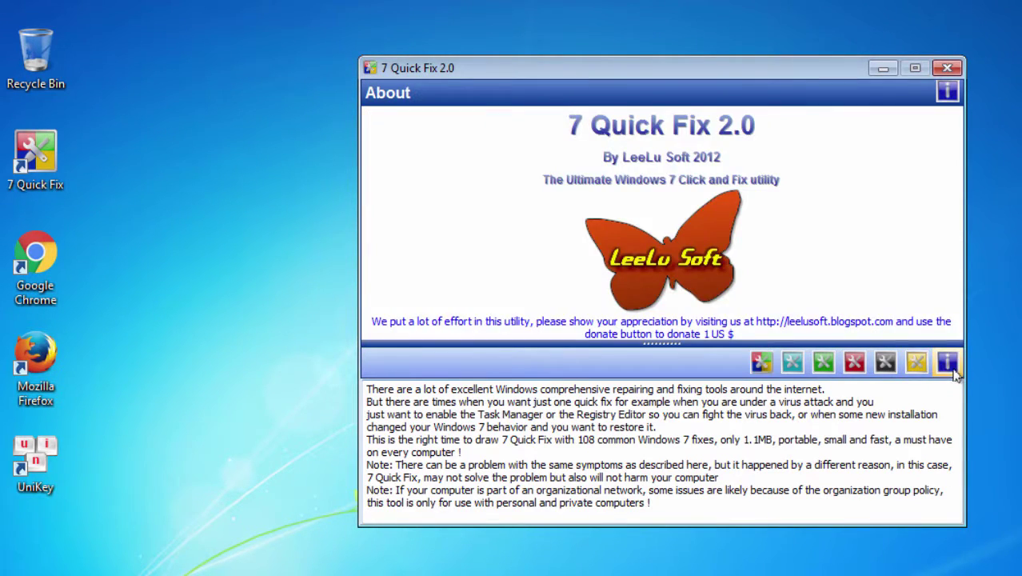
click(756, 366)
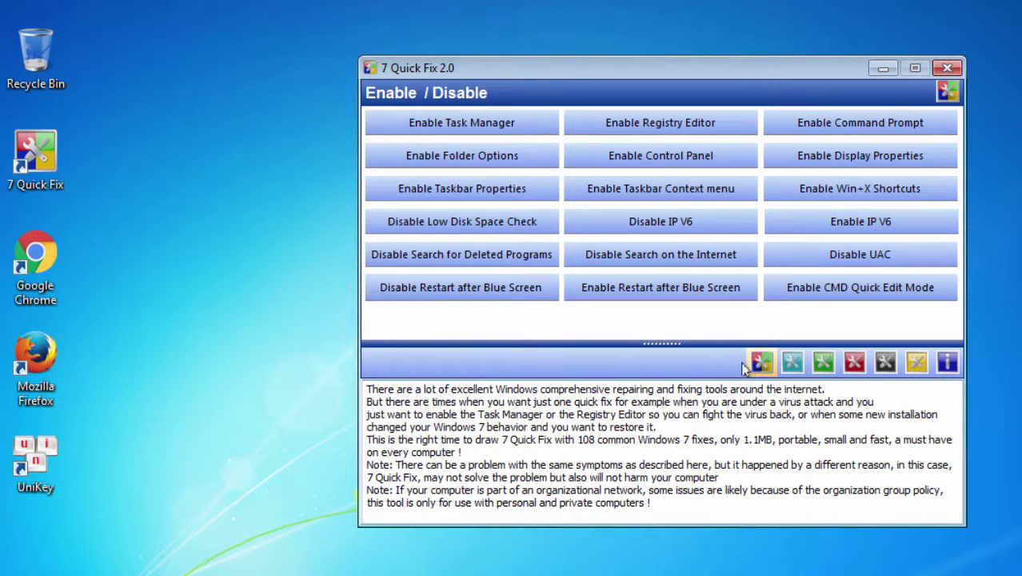